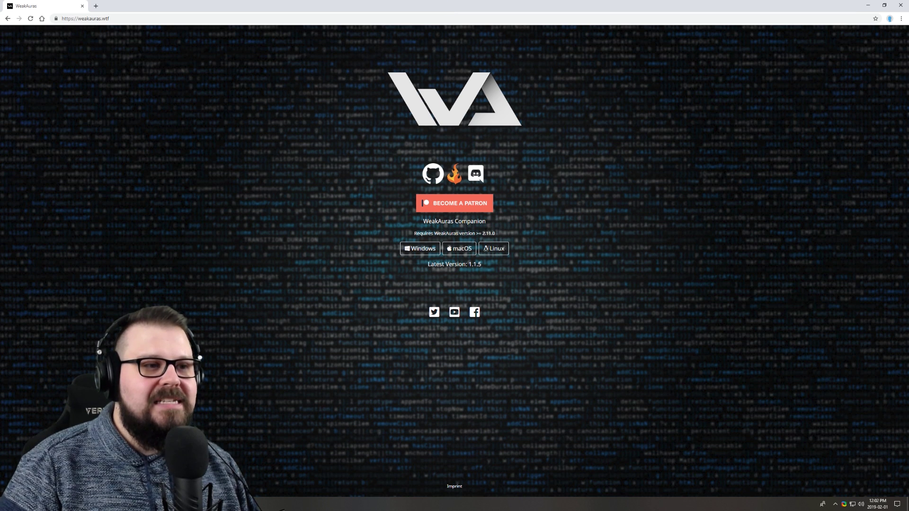
# - Download the Windows installer of WeakAuras Companion from the weakauras.wtf page
pyautogui.moveTo(423, 221); pyautogui.dragTo(518, 228)
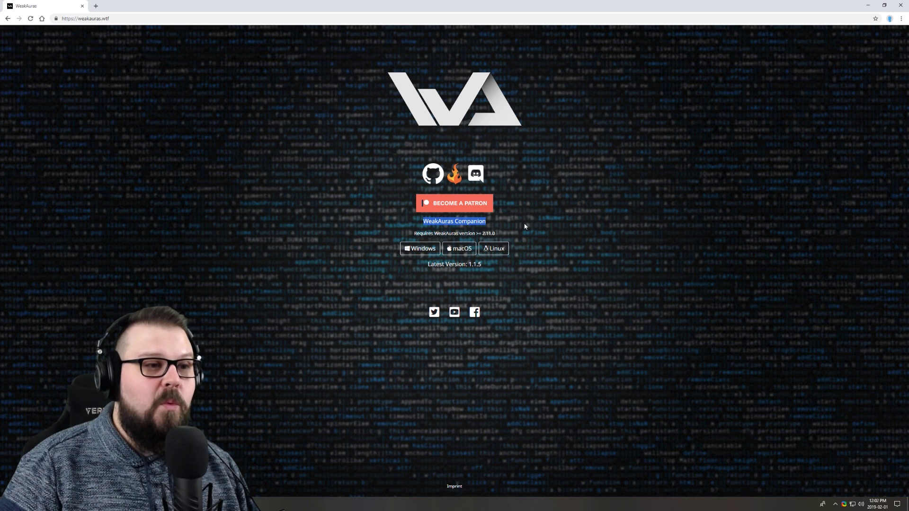
pyautogui.click(546, 221)
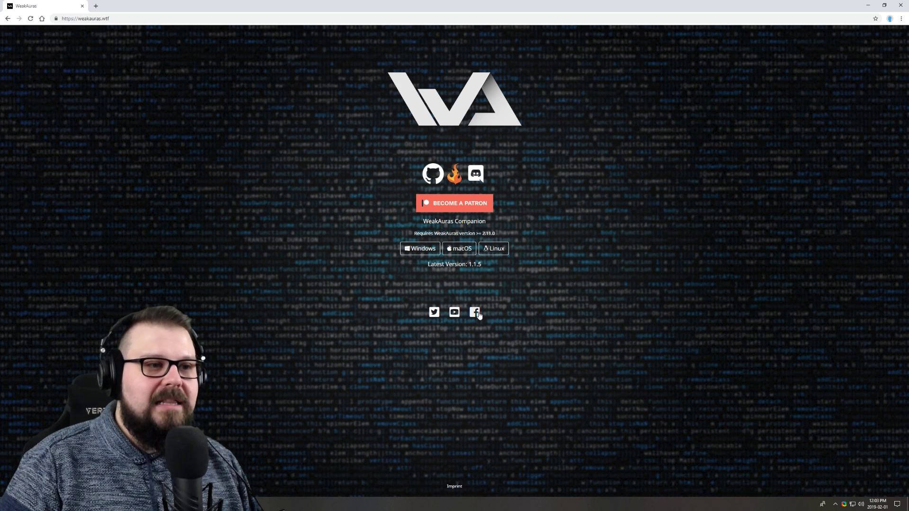
pyautogui.click(417, 253)
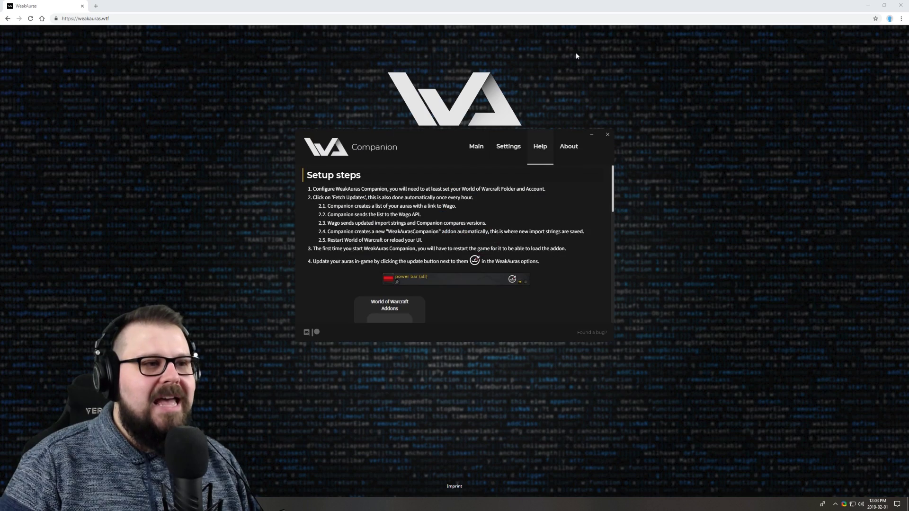
# - Close Chrome and reposition the Companion window over the game
pyautogui.click(900, 6)
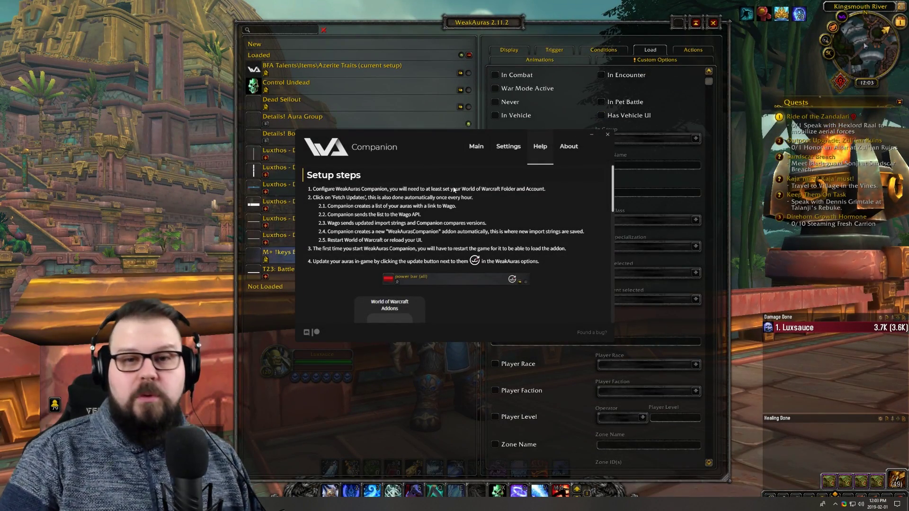
pyautogui.moveTo(426, 150)
pyautogui.mouseDown()
pyautogui.moveTo(426, 113)
pyautogui.moveTo(428, 187)
pyautogui.moveTo(436, 132)
pyautogui.moveTo(426, 140)
pyautogui.mouseUp()
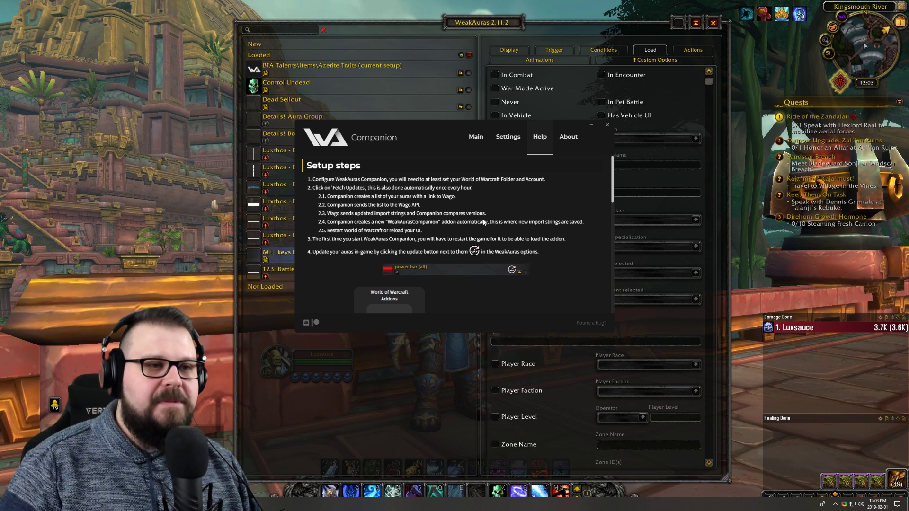
pyautogui.moveTo(436, 135); pyautogui.dragTo(433, 136)
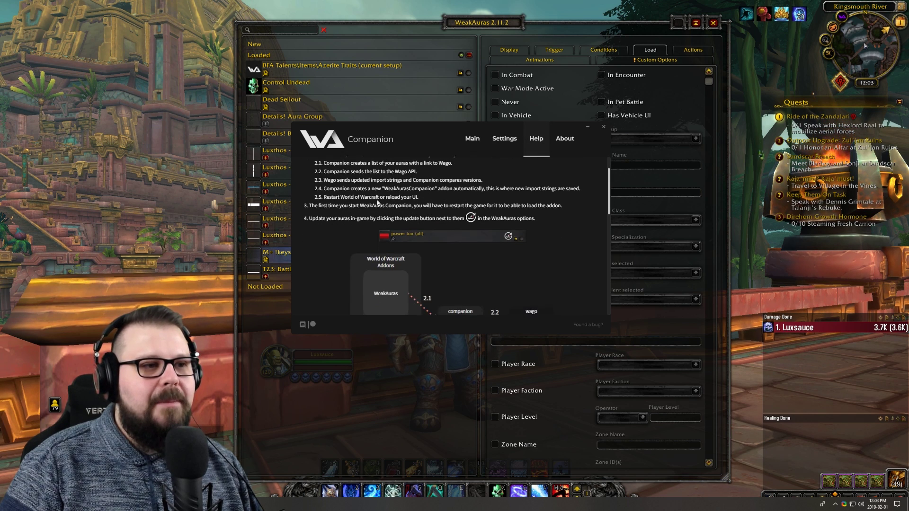
# - Scroll through the Help setup steps, then view the About page showing version 1.1.1
pyautogui.scroll(-1, 600, 209)
pyautogui.scroll(-3, 607, 201)
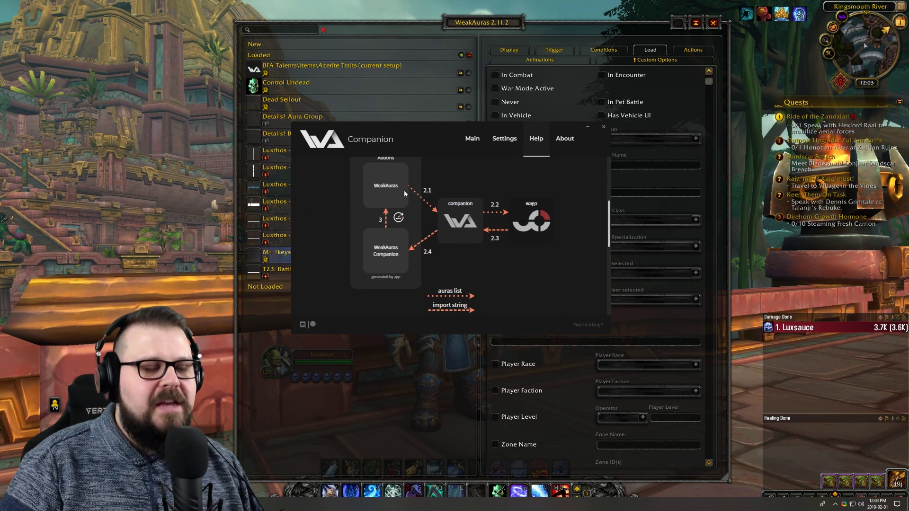
pyautogui.moveTo(608, 214); pyautogui.dragTo(602, 159)
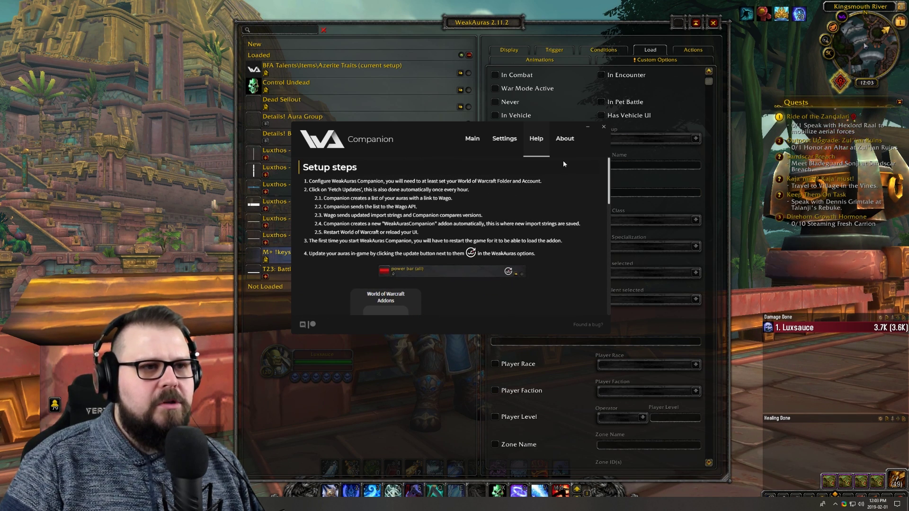
pyautogui.click(565, 139)
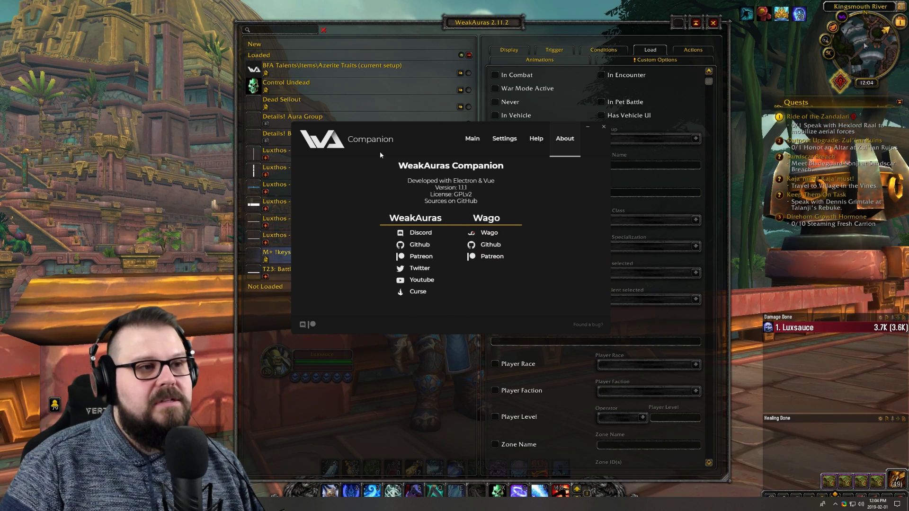
pyautogui.moveTo(405, 145); pyautogui.dragTo(413, 139)
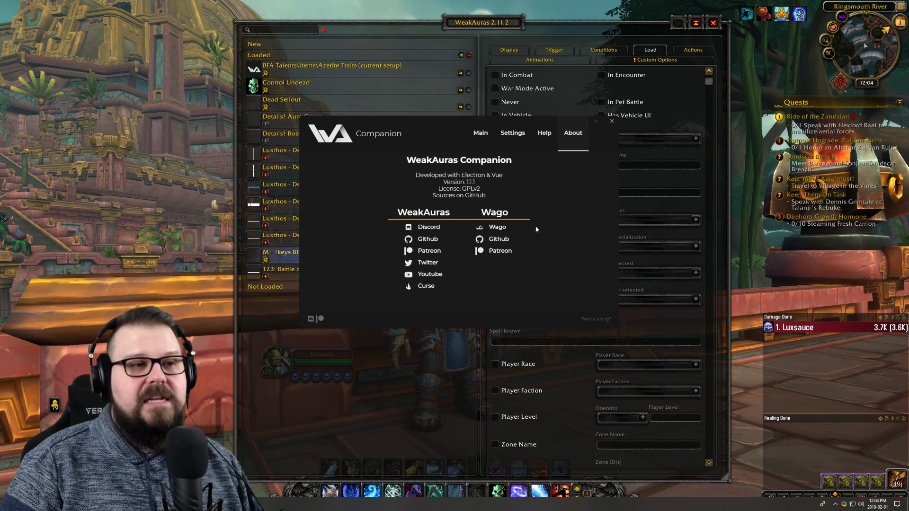
# - Open Settings, look through it, and toggle 'Ignore auras from your account' off and back on
pyautogui.click(512, 146)
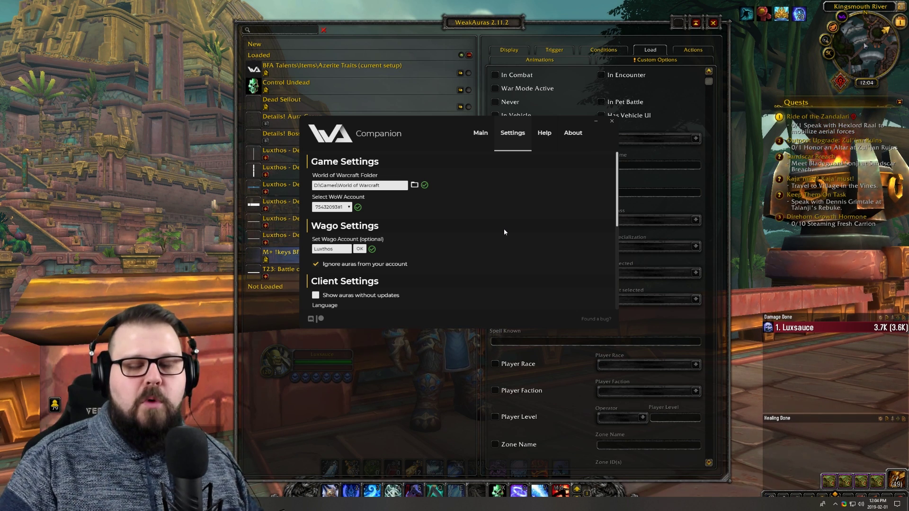
pyautogui.scroll(-3, 479, 217)
pyautogui.scroll(3, 454, 204)
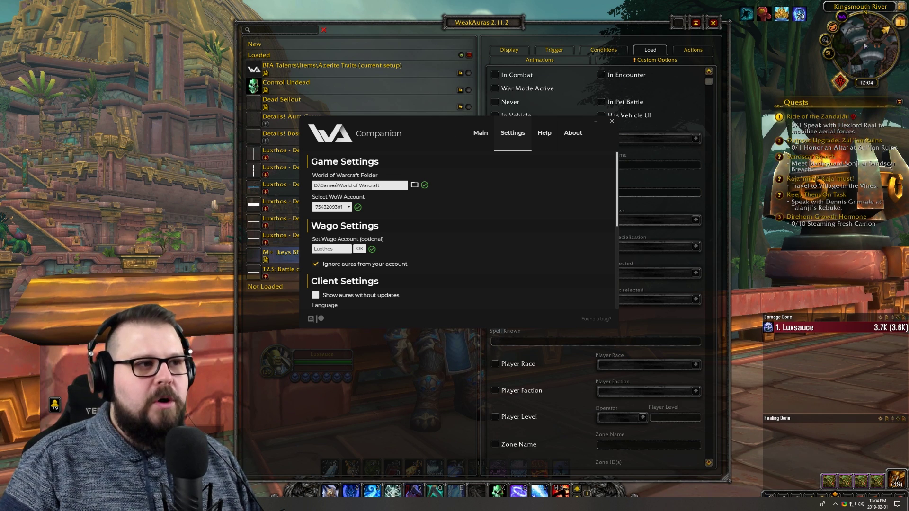
pyautogui.scroll(-1, 460, 226)
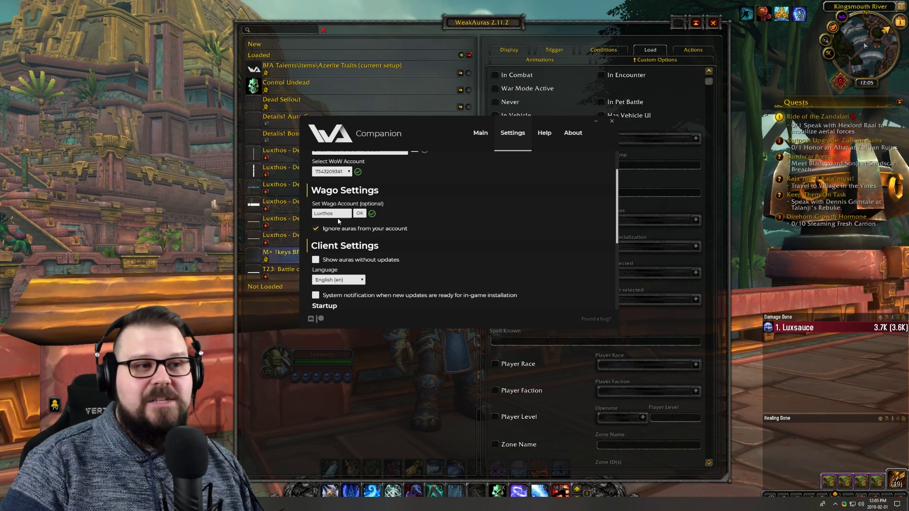
pyautogui.click(316, 229)
pyautogui.click(315, 229)
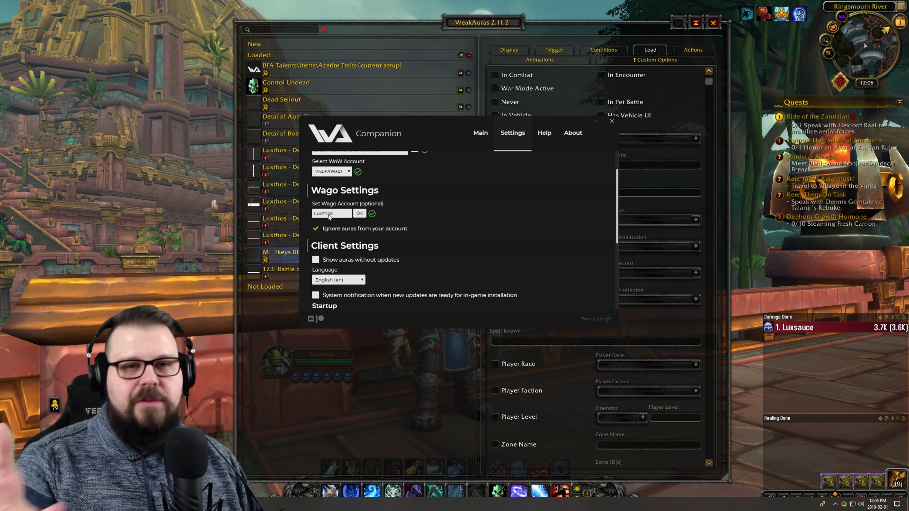
# - Scroll through Settings to review the D:\Games\World of Warcraft folder, WoW account and Wago account
pyautogui.scroll(-1, 445, 236)
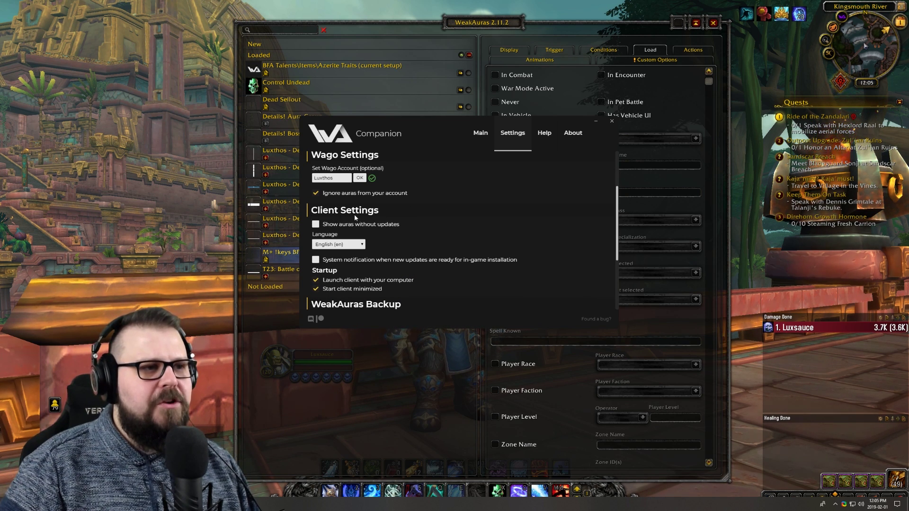
pyautogui.scroll(-1, 401, 218)
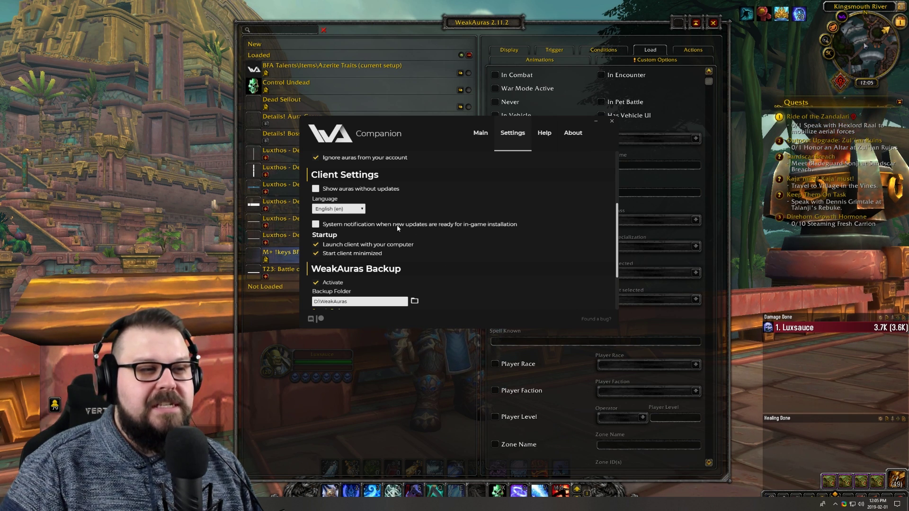
pyautogui.scroll(-1, 352, 225)
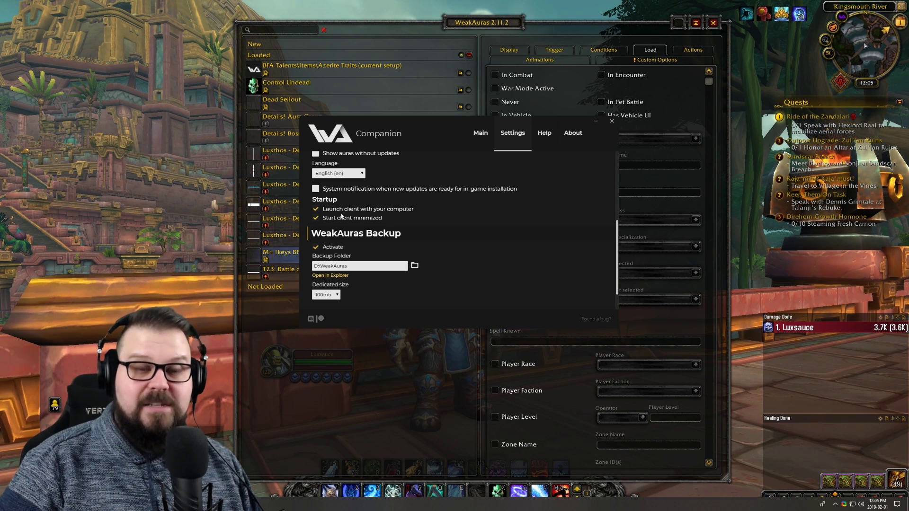
pyautogui.scroll(-1, 371, 233)
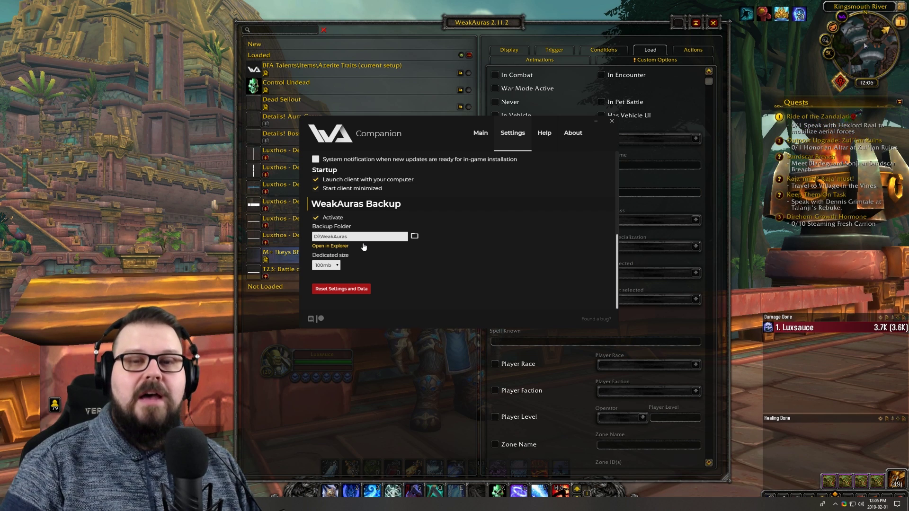
pyautogui.scroll(5, 483, 261)
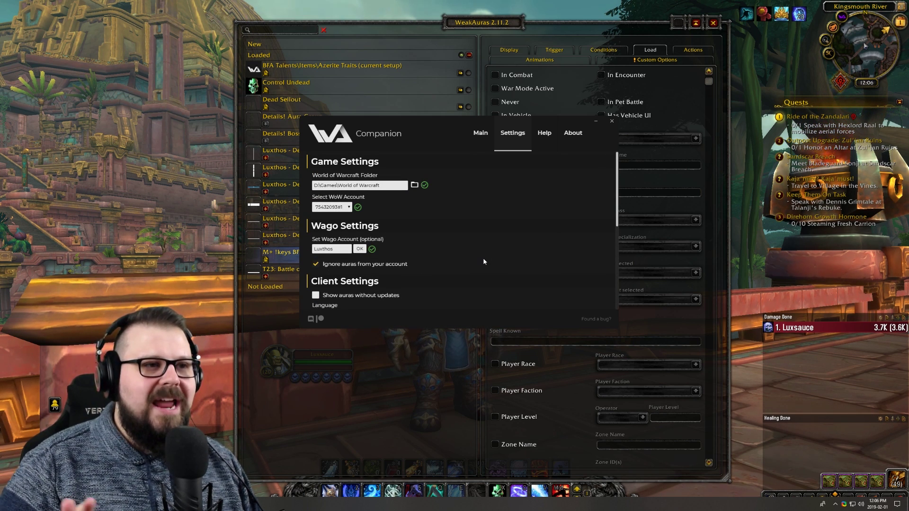
# - Fetch updates from the Main tab until T23: Battle of Dazar'alor and M+ !keys BFA Keystones are ready
pyautogui.click(482, 138)
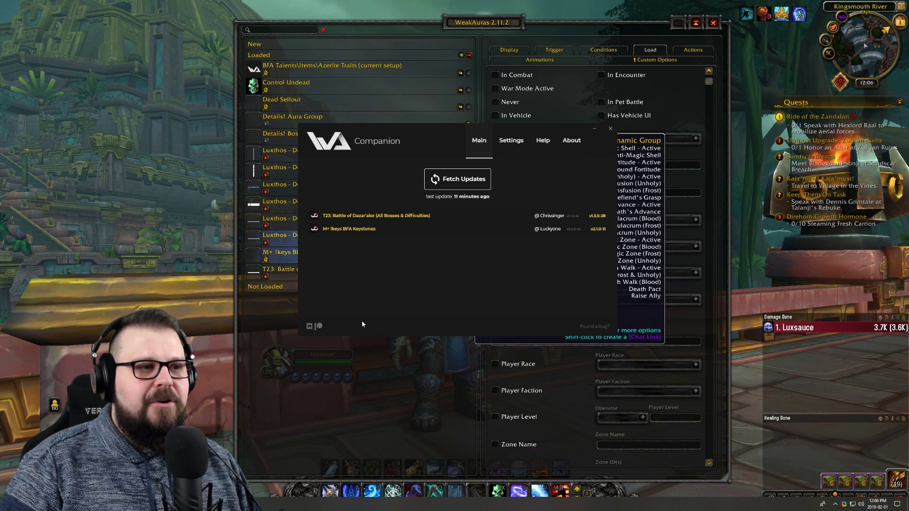
pyautogui.click(462, 189)
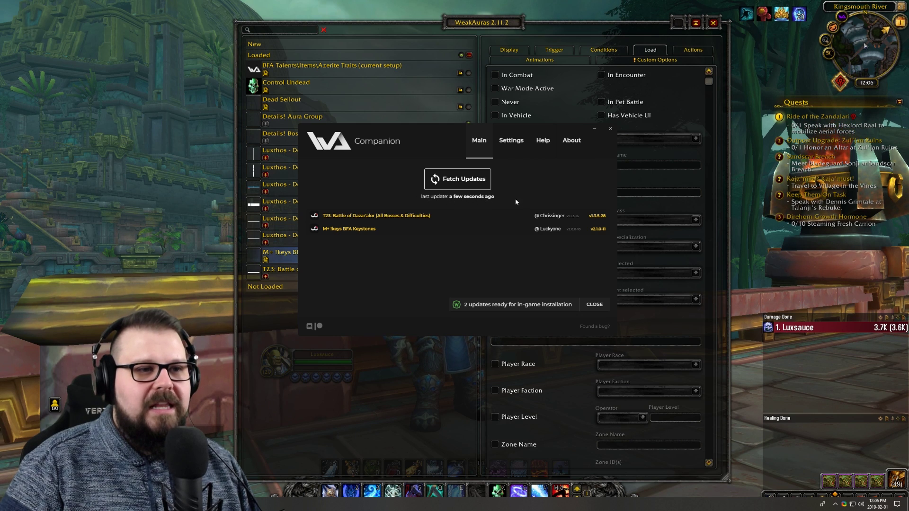
pyautogui.moveTo(357, 232)
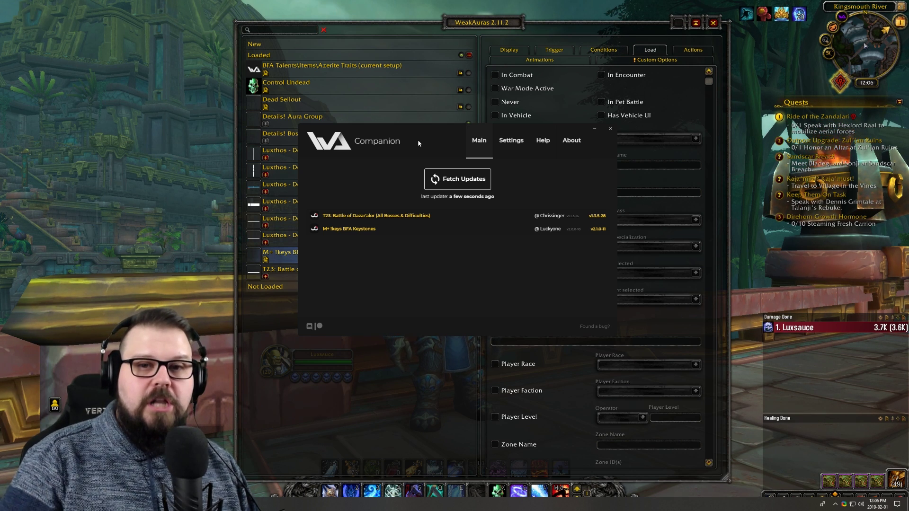
pyautogui.click(445, 179)
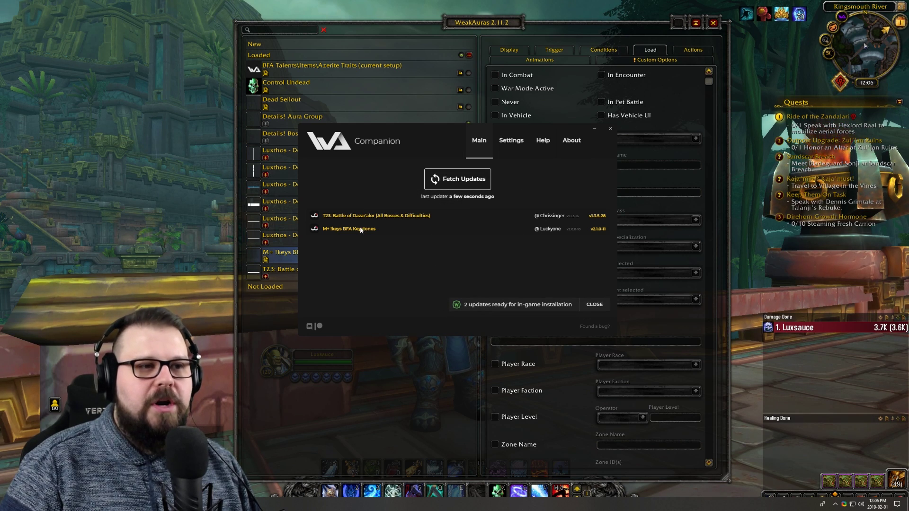
pyautogui.moveTo(343, 215)
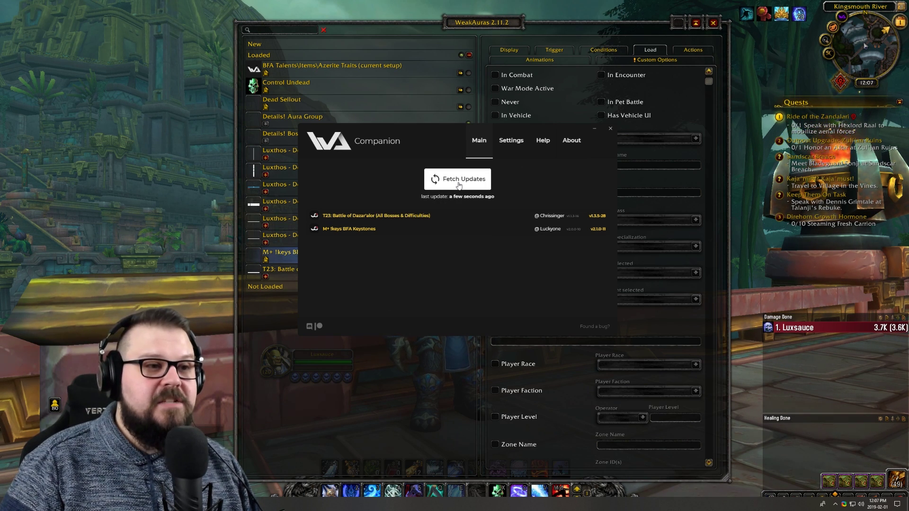
# - Minimize the Companion, then move and shrink the WeakAuras options window
pyautogui.click(595, 128)
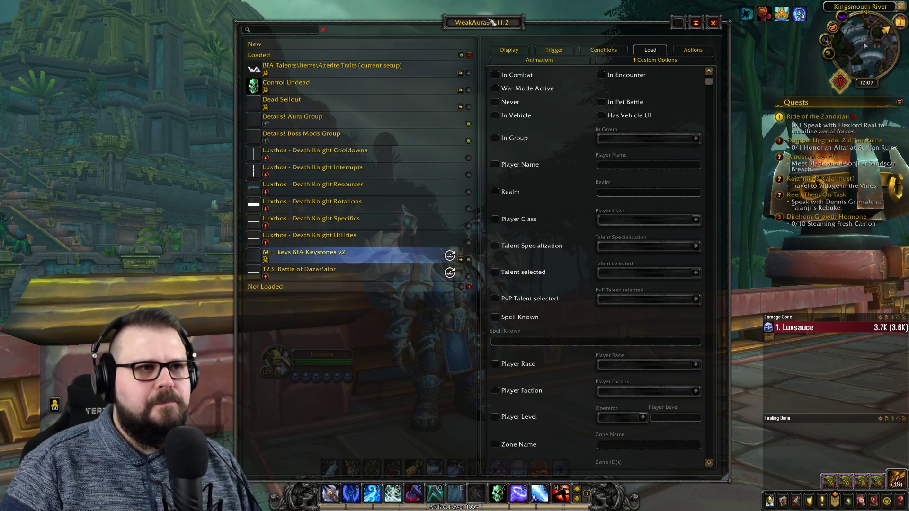
pyautogui.moveTo(486, 24); pyautogui.dragTo(473, 22)
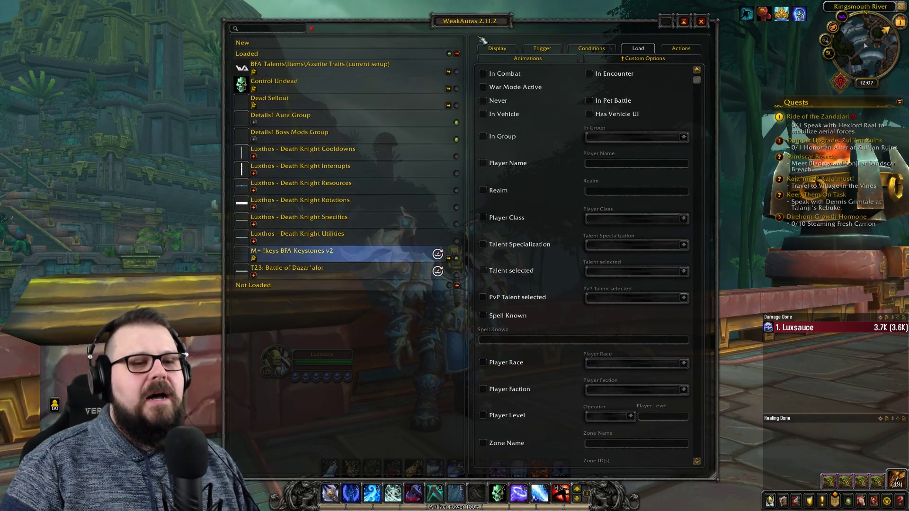
pyautogui.moveTo(715, 475); pyautogui.dragTo(703, 390)
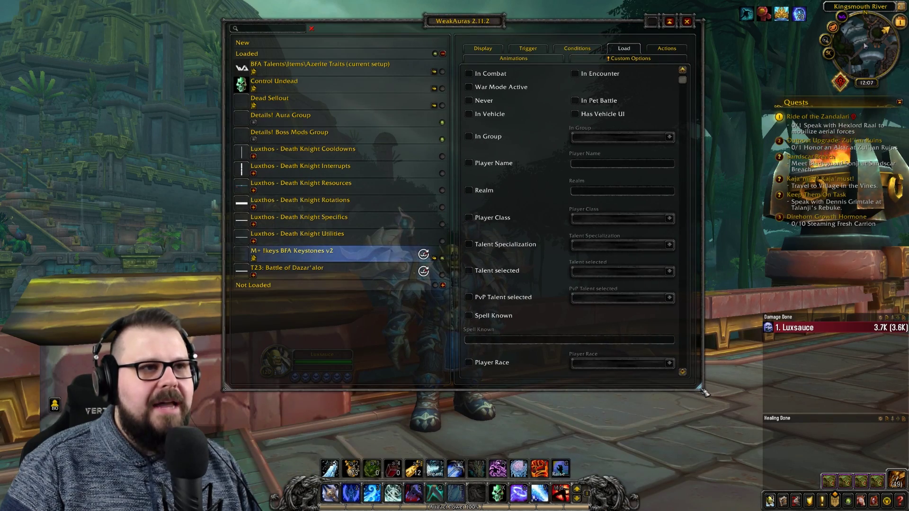
pyautogui.moveTo(469, 28); pyautogui.dragTo(472, 56)
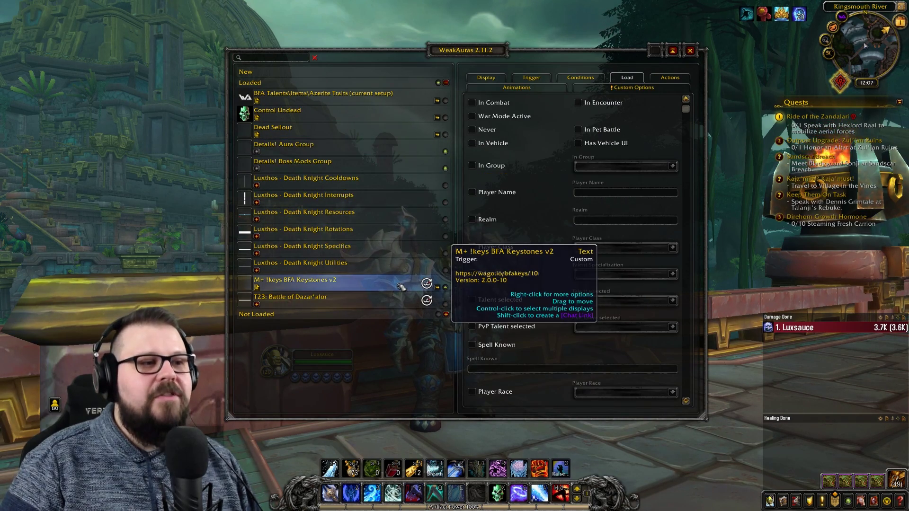
# - Expand Not Loaded, collapse the Mage and Monk Resources groups, then collapse Not Loaded again
pyautogui.click(445, 314)
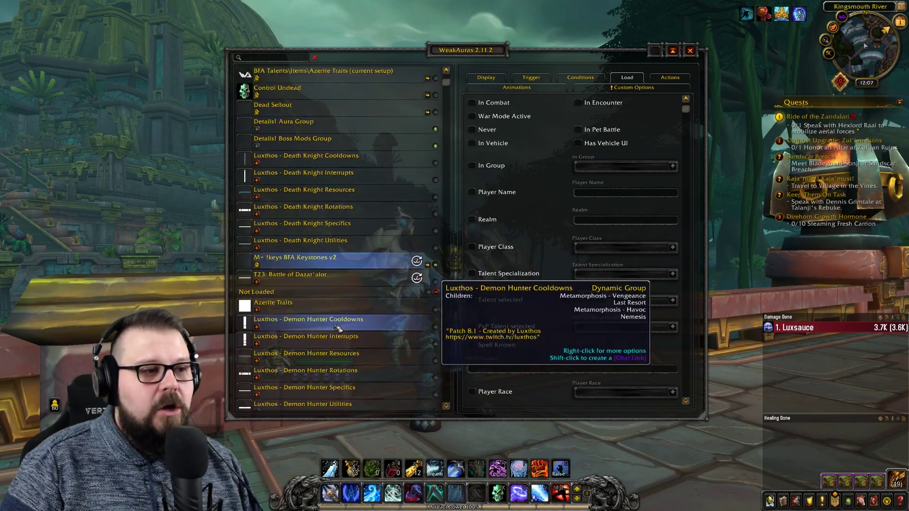
pyautogui.scroll(-5, 364, 208)
pyautogui.scroll(-7, 354, 194)
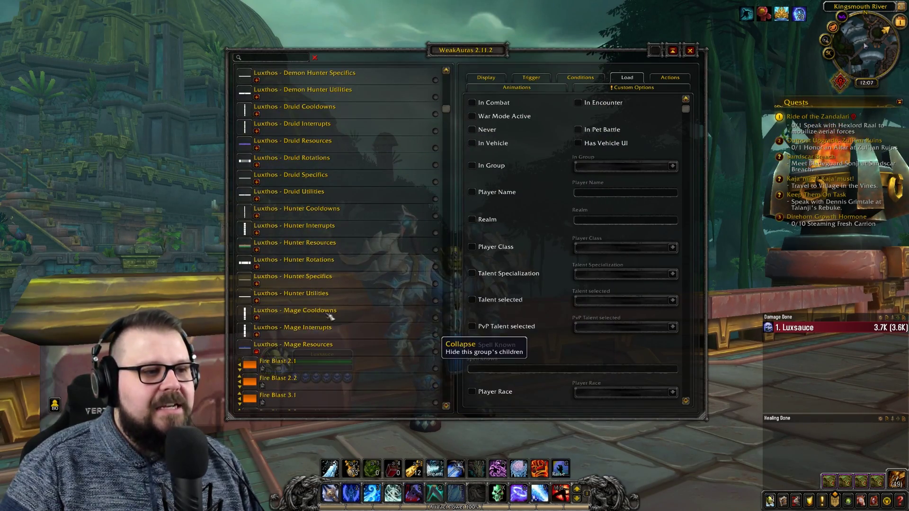
pyautogui.click(256, 351)
pyautogui.scroll(-10, 345, 301)
pyautogui.scroll(-6, 331, 265)
pyautogui.click(256, 184)
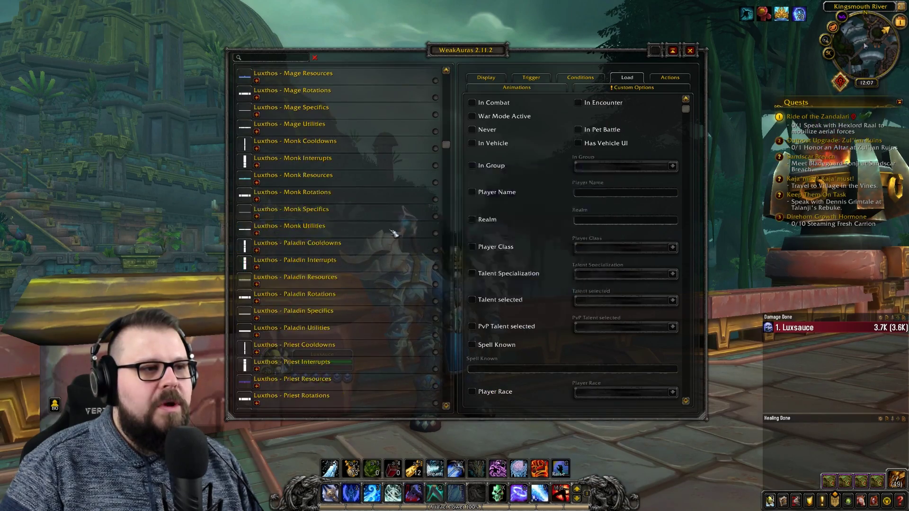
pyautogui.scroll(20, 360, 222)
pyautogui.scroll(11, 406, 234)
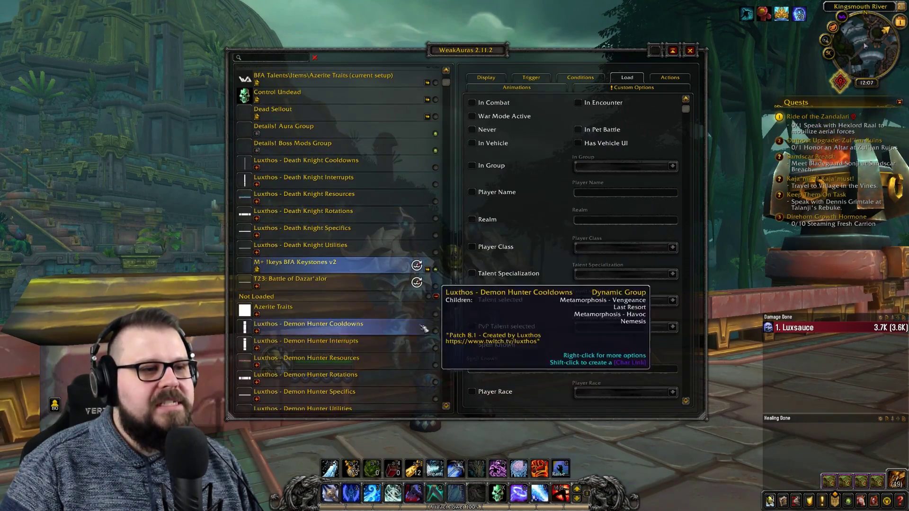
pyautogui.click(440, 296)
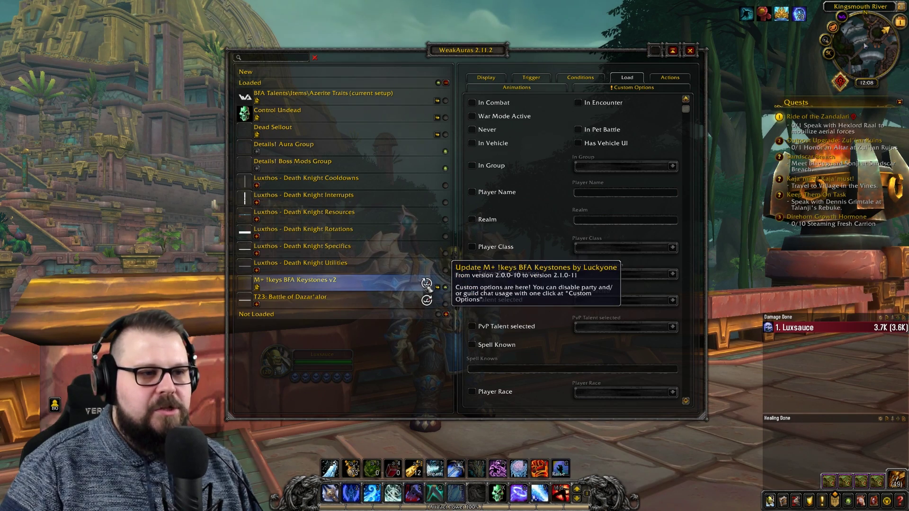
# - Open the update dialog for M+ !keys BFA Keystones v2.1 and move it into view
pyautogui.click(426, 284)
pyautogui.moveTo(525, 76); pyautogui.dragTo(479, 99)
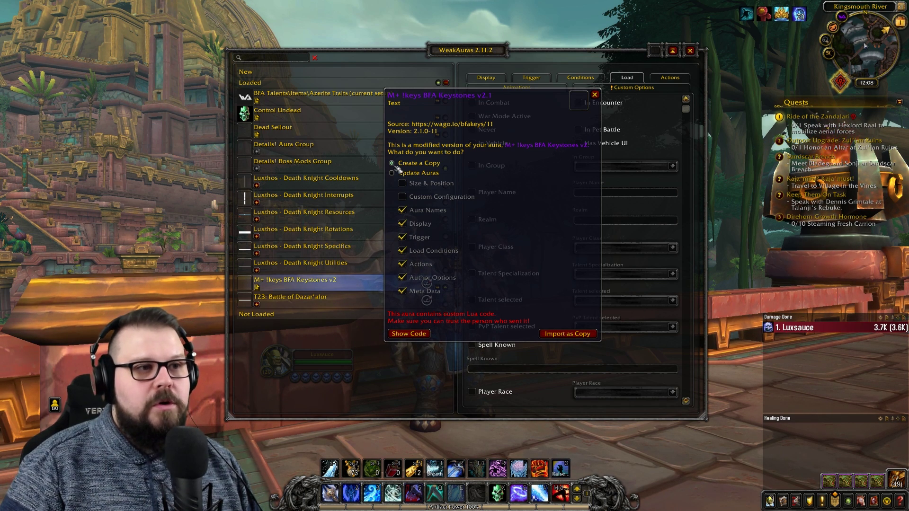
# - Choose 'Update Auras' and import the v2.1 update over the existing keystones aura
pyautogui.click(393, 173)
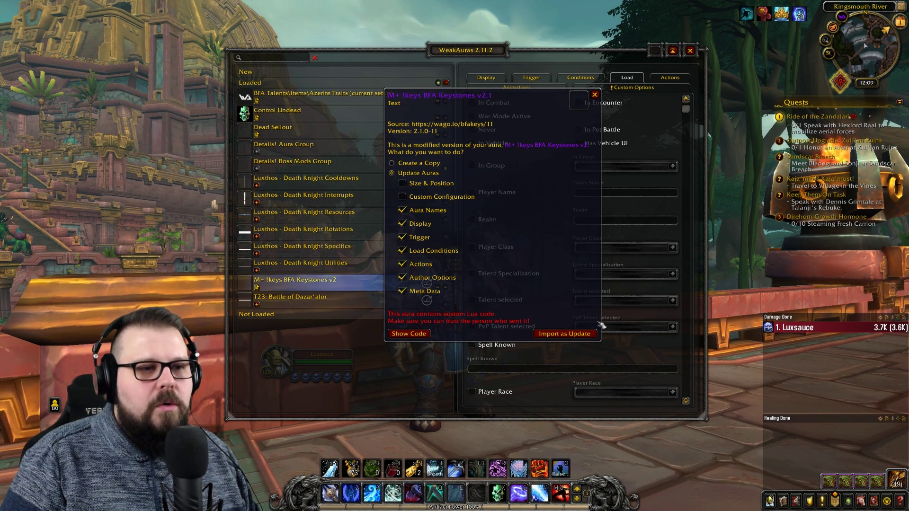
pyautogui.click(566, 334)
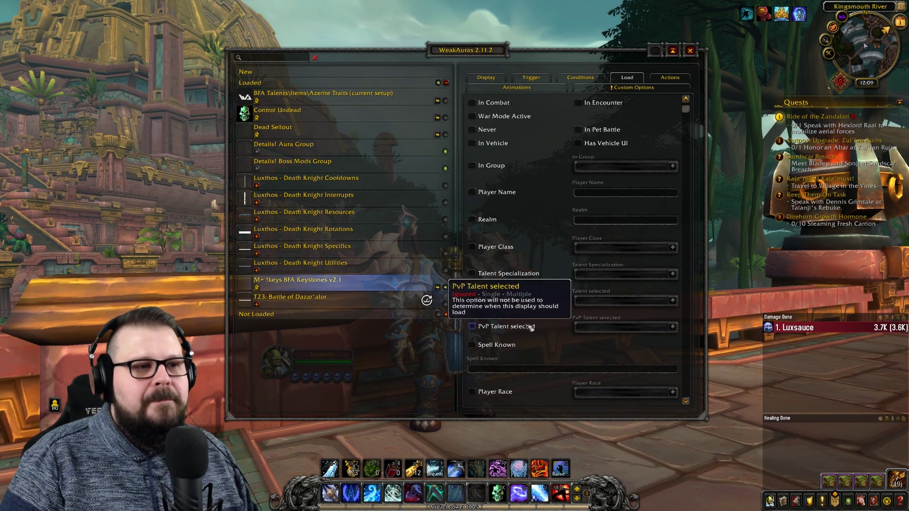